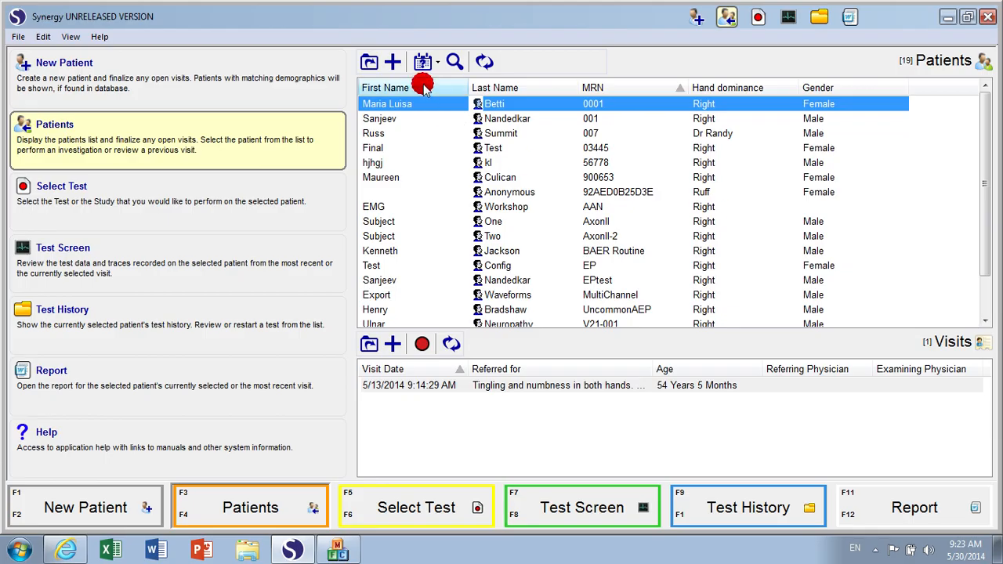
- Add Date of Birth and remove Hand dominance in the patient list columns, and place Last Name before First Name
right_click(423, 88)
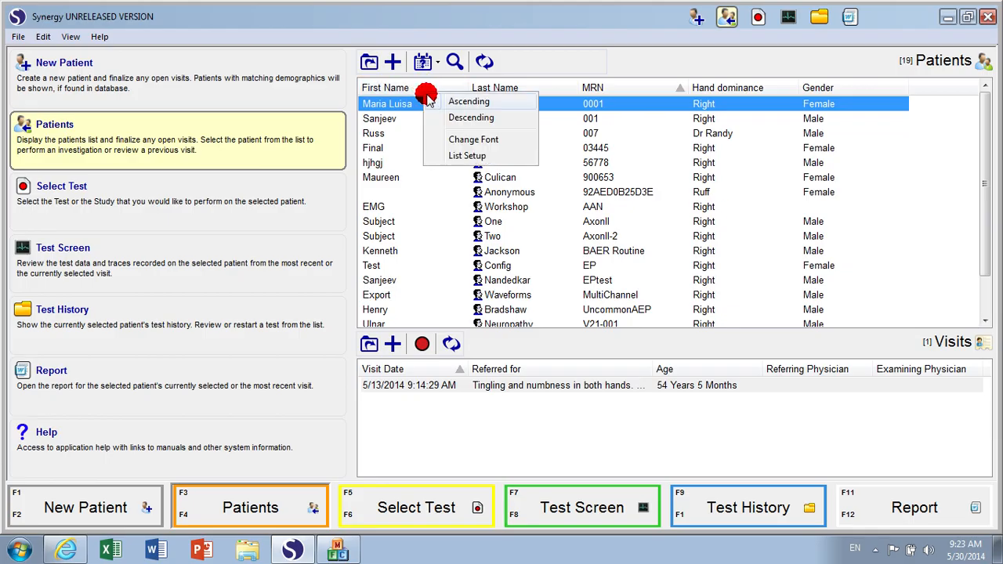
click(467, 156)
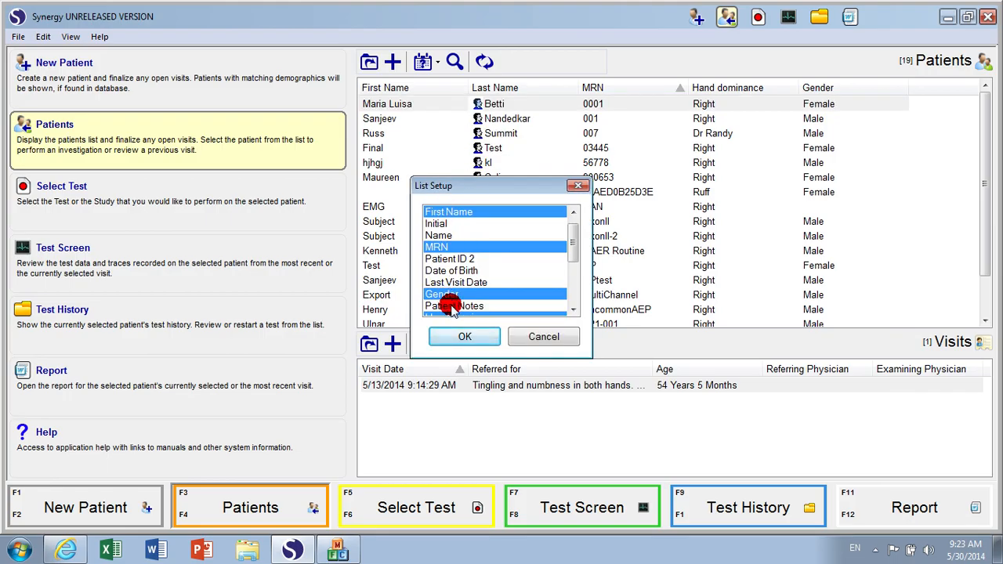
mouse_move(568, 239)
mouse_down()
mouse_move(575, 280)
mouse_move(580, 229)
mouse_up()
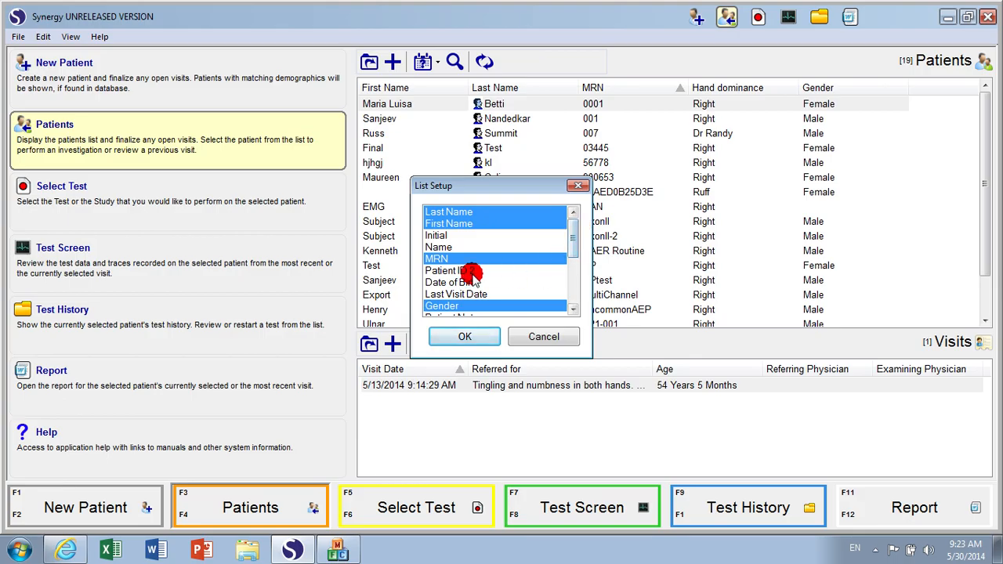
click(448, 283)
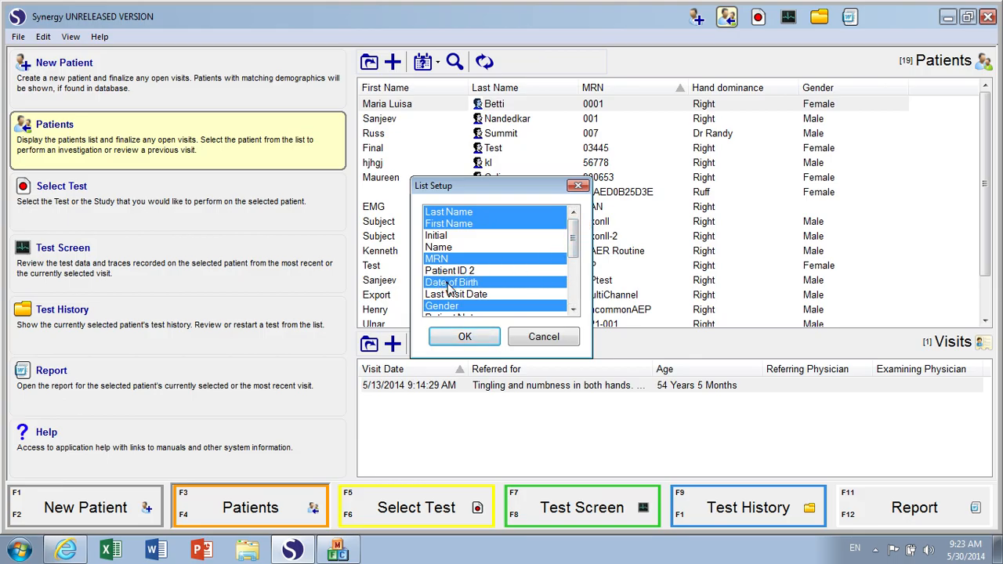
click(573, 310)
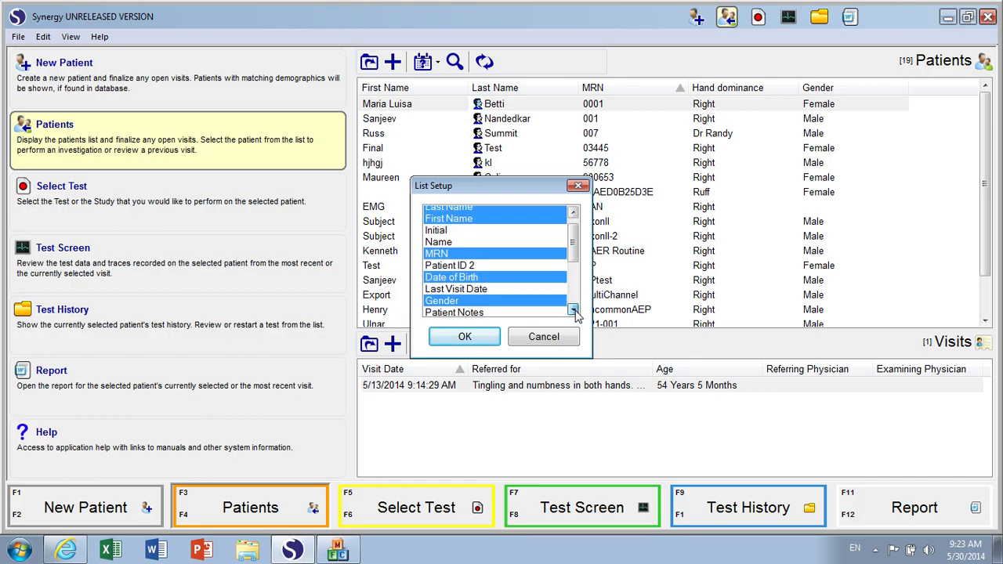
click(576, 311)
click(469, 298)
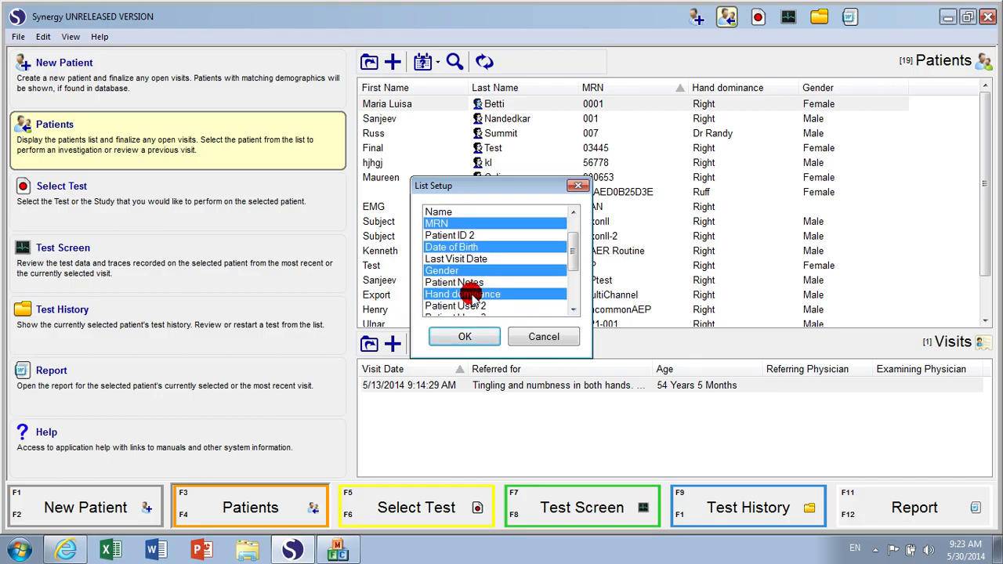
click(472, 296)
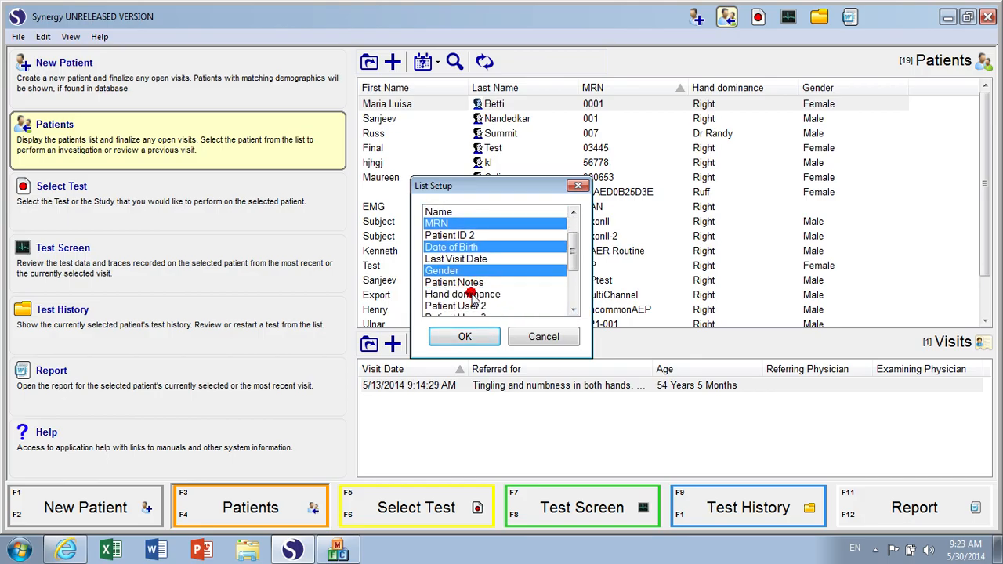
click(493, 338)
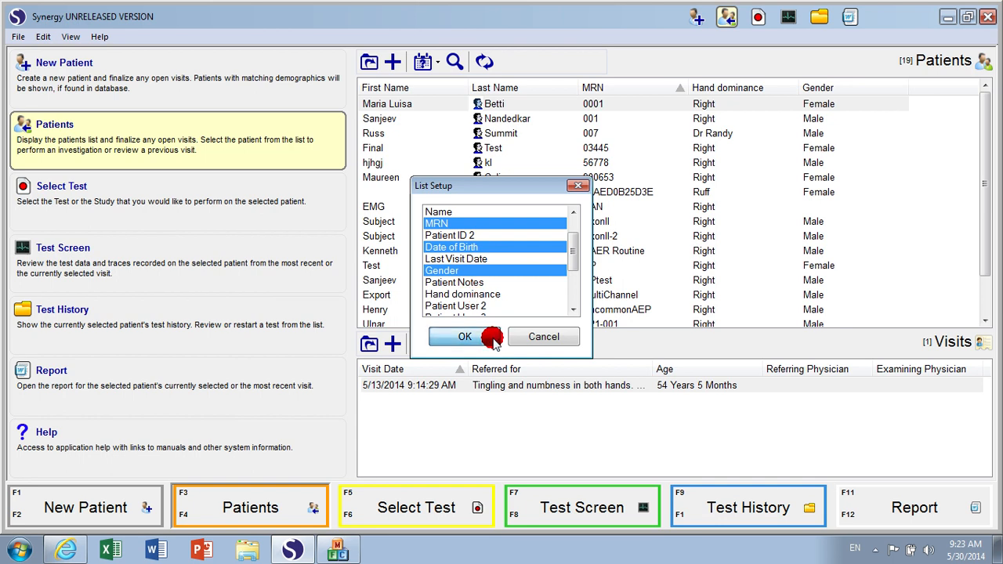
click(493, 338)
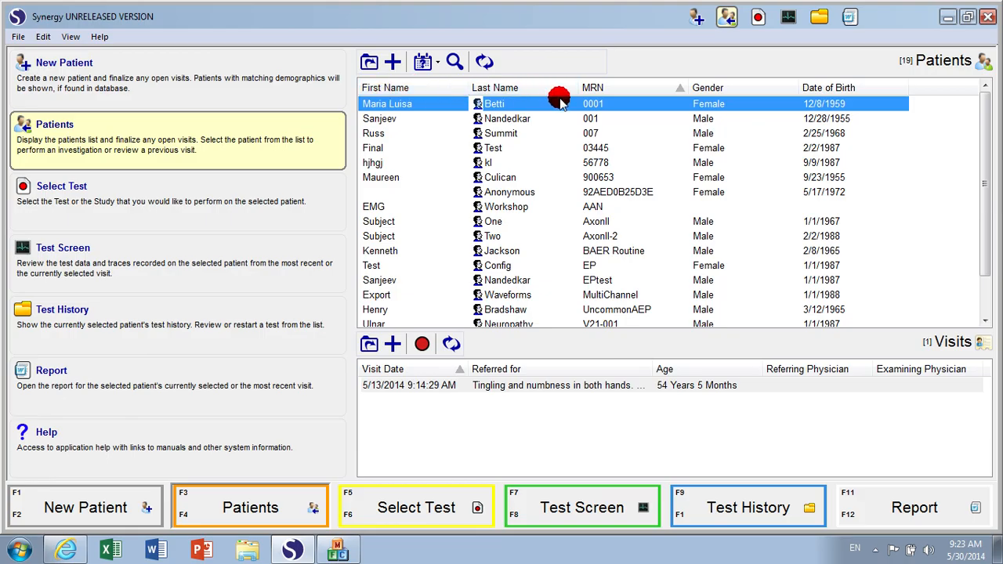
drag(397, 90, 543, 99)
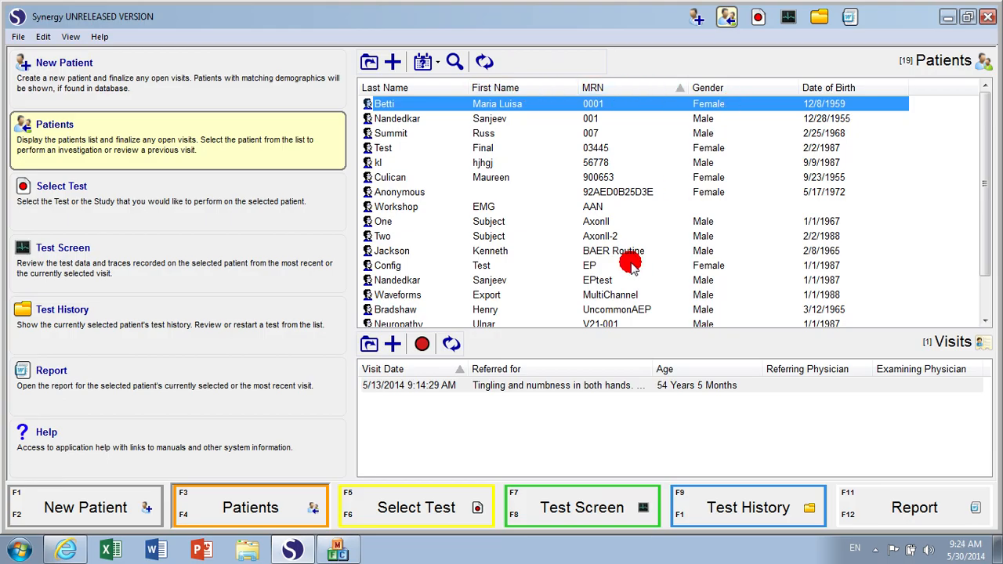
- Change the patient list font style to Bold and its size to 12
right_click(420, 87)
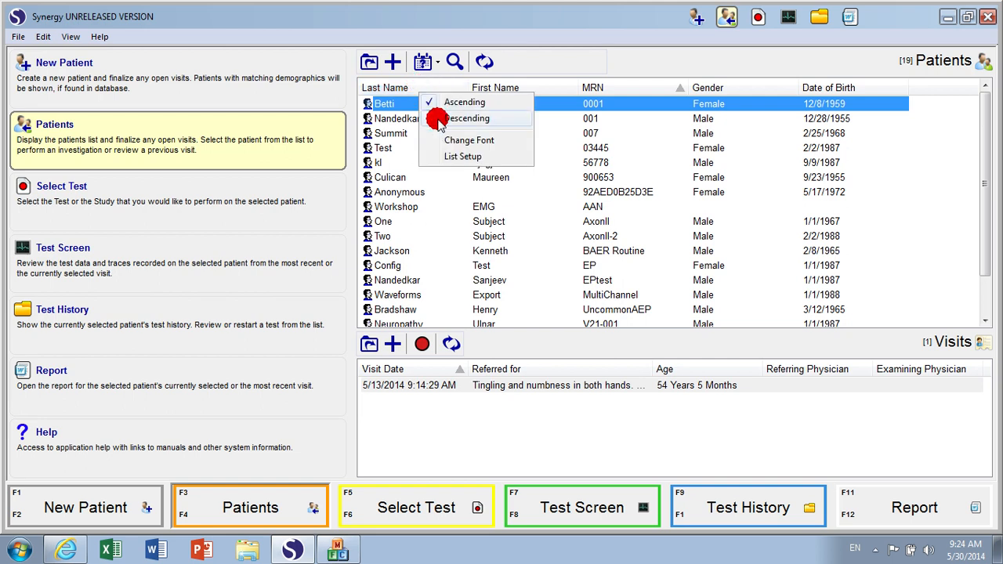
click(469, 141)
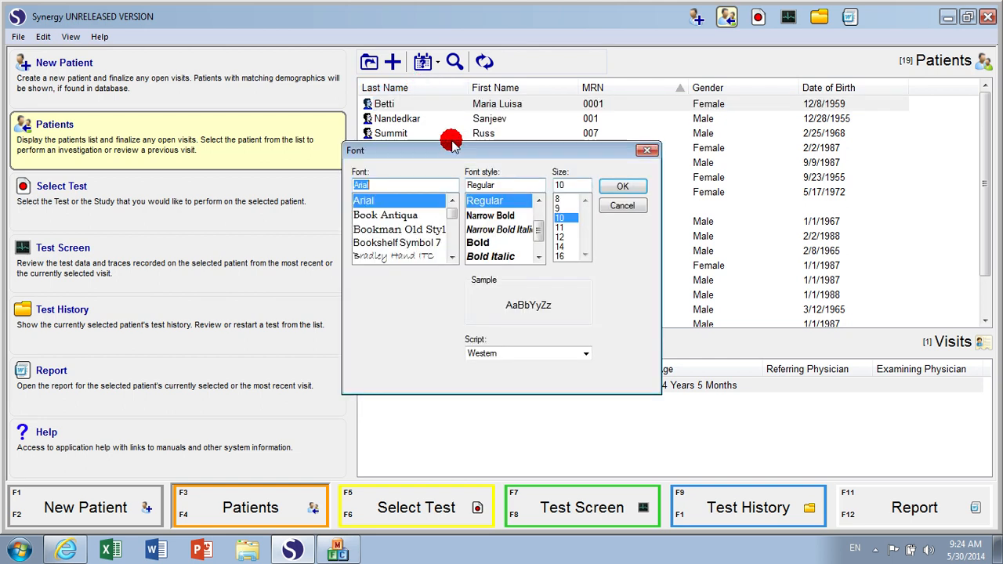
click(482, 243)
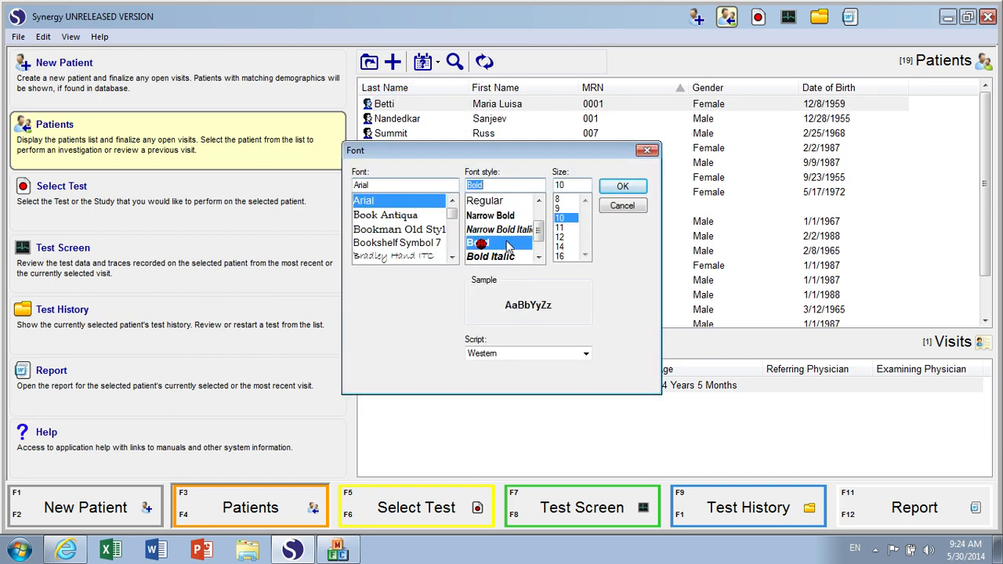
click(558, 238)
click(625, 186)
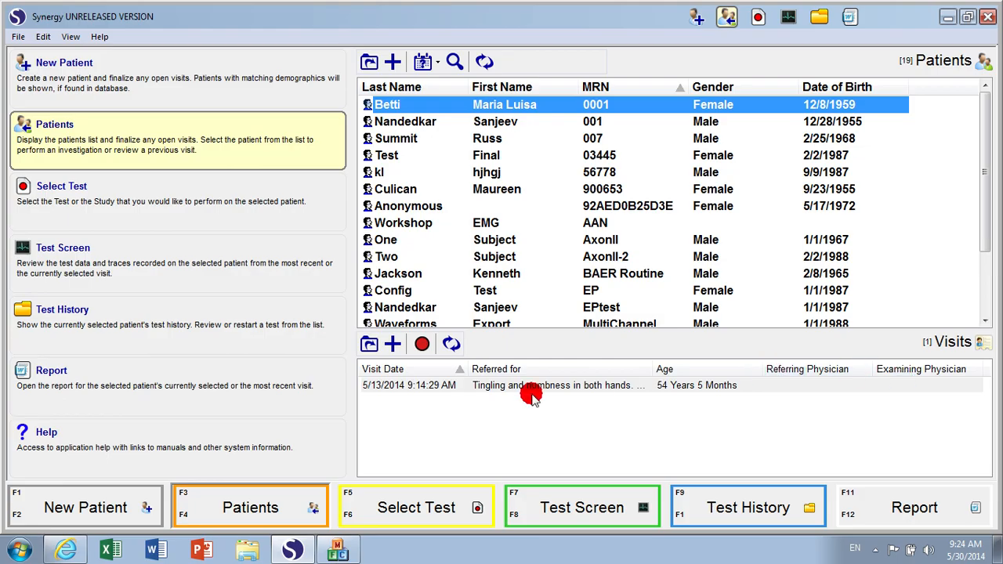
- Set up the visit list columns so that Age is removed and Height is shown
right_click(423, 371)
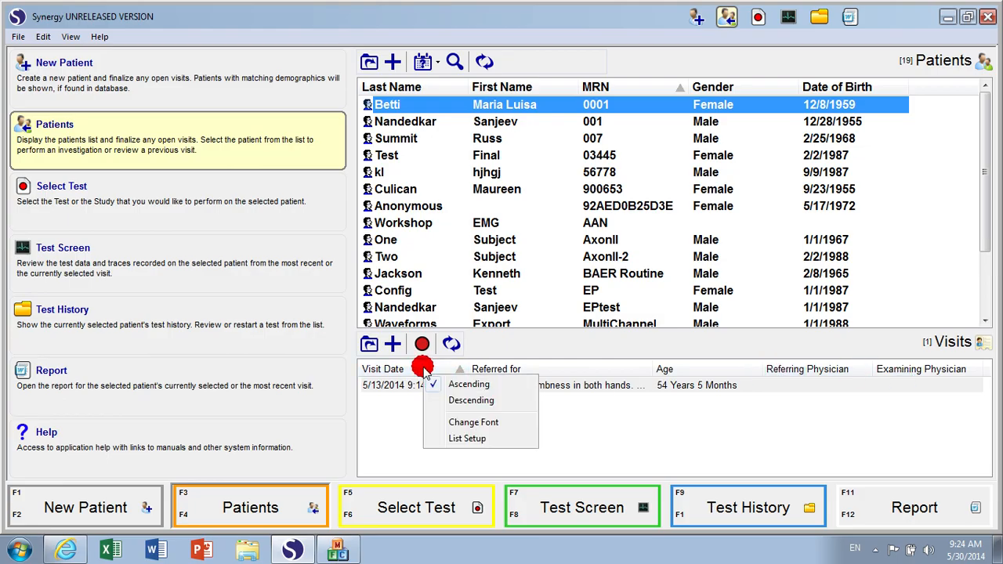
click(468, 439)
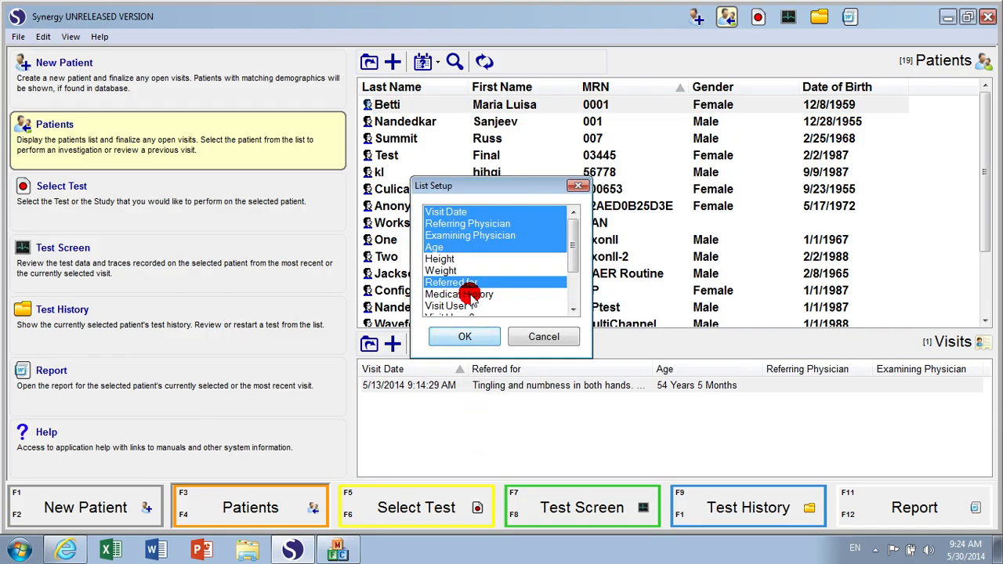
click(434, 248)
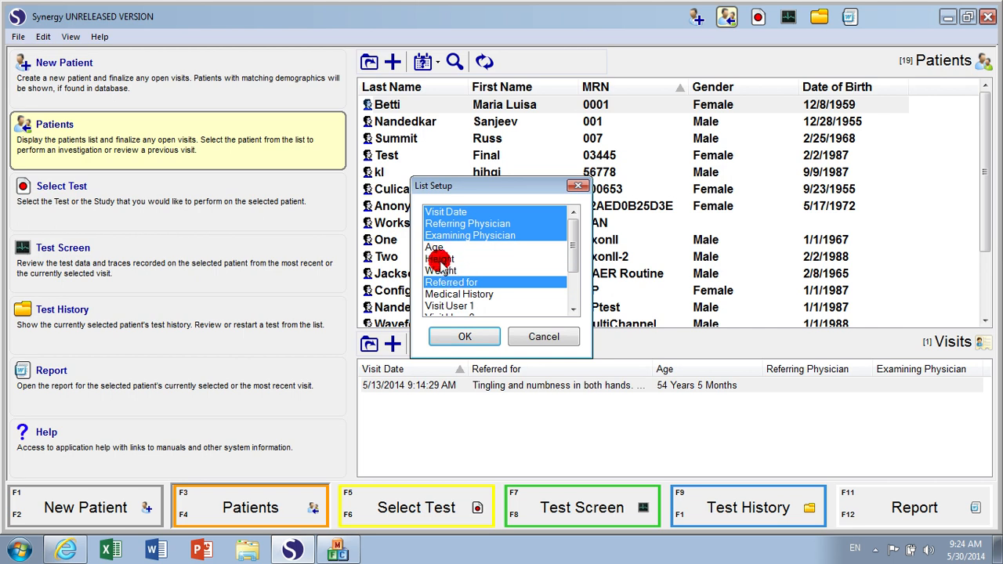
click(439, 260)
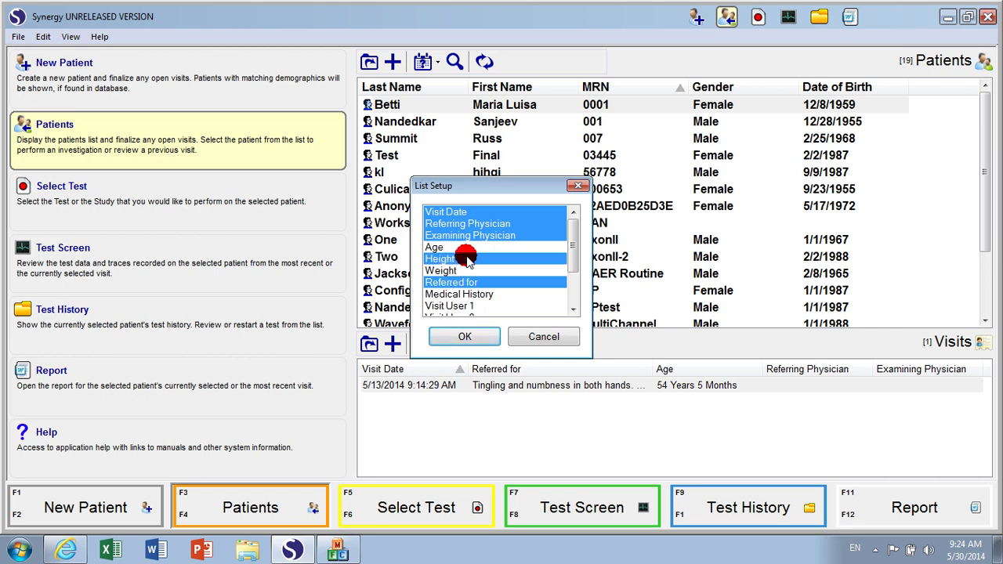
click(451, 345)
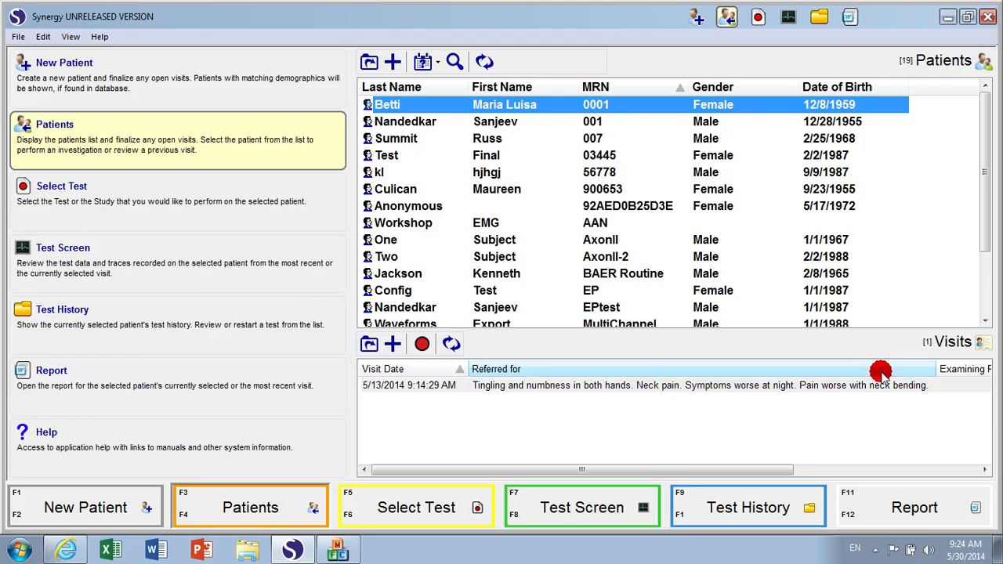
- Narrow the Referred for column in the visit list and move Referring Physician ahead of Examining Physician
drag(936, 369, 700, 372)
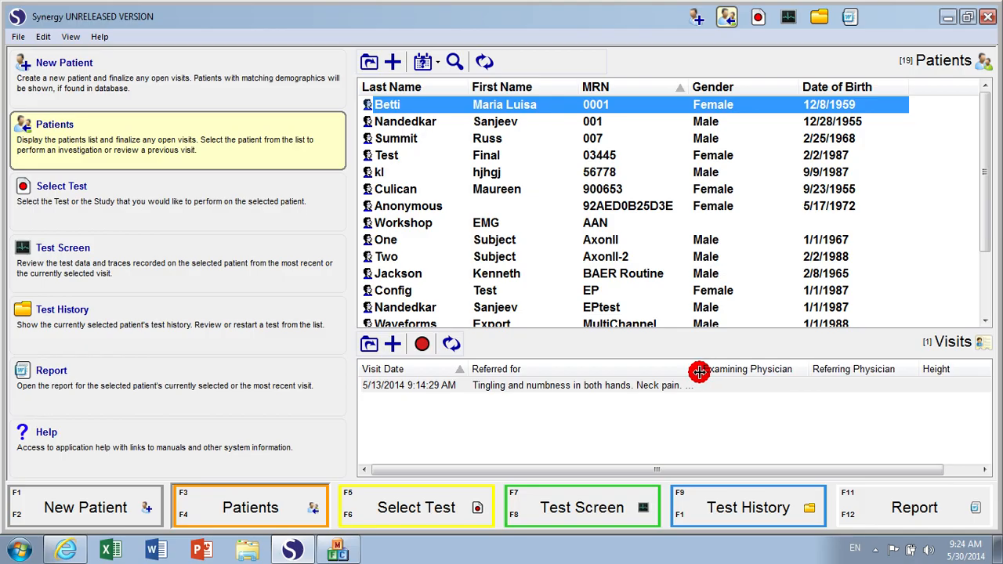
click(703, 385)
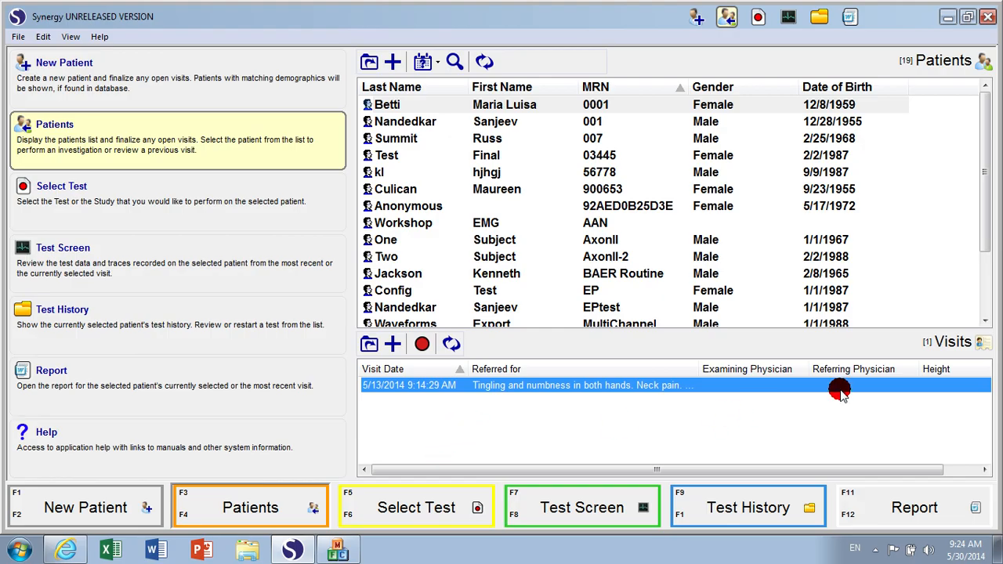
drag(843, 374, 713, 375)
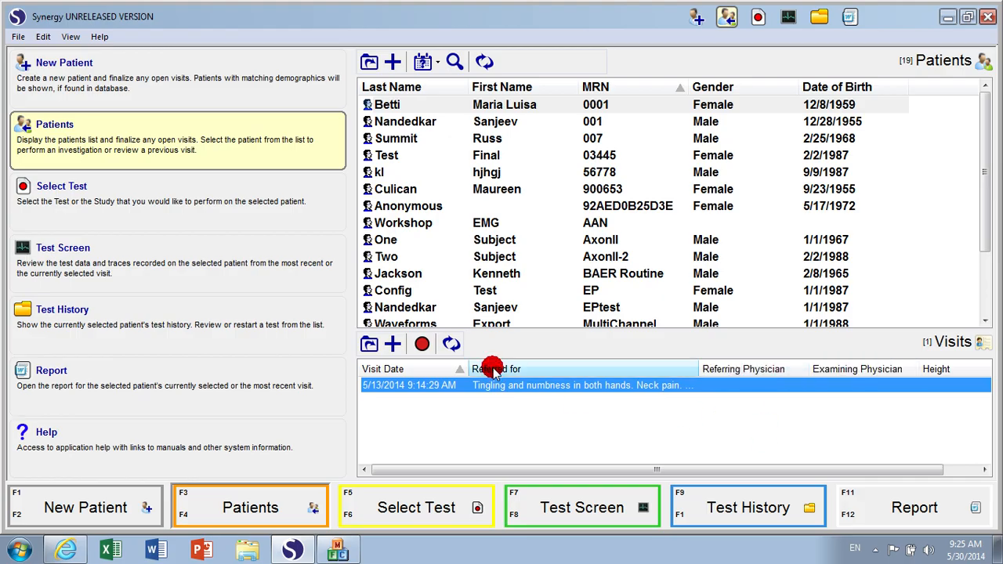
- Change the visit list font style to Bold and its size to 12
right_click(493, 370)
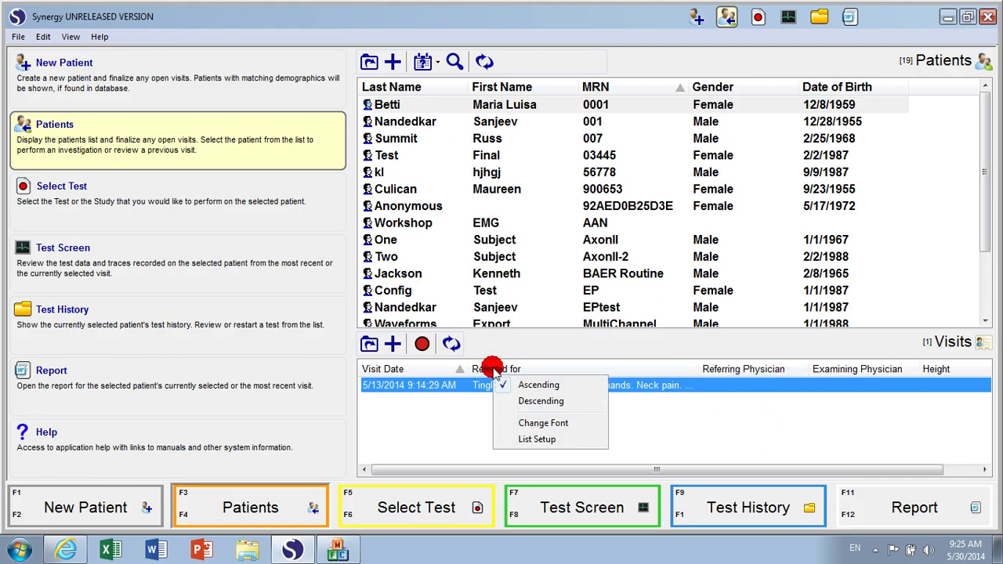
click(544, 423)
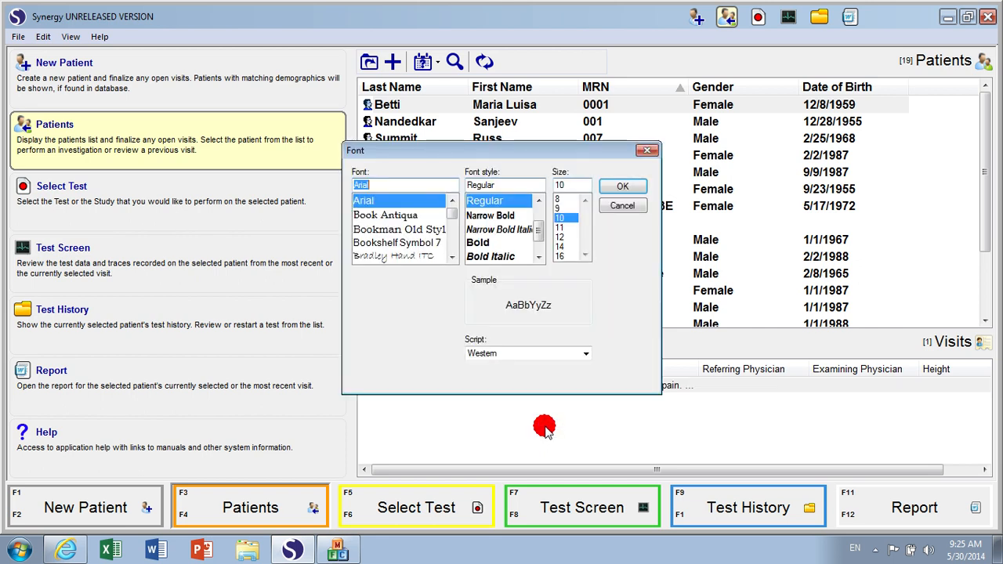
click(484, 245)
click(559, 237)
click(618, 188)
click(636, 426)
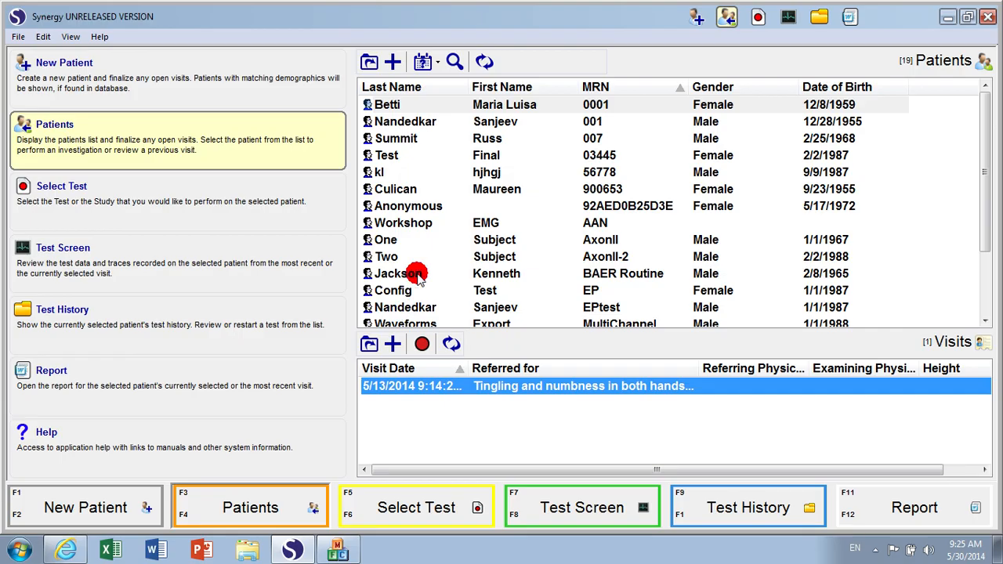
- Sort the patient list by last name, switching between descending and ascending order
click(396, 89)
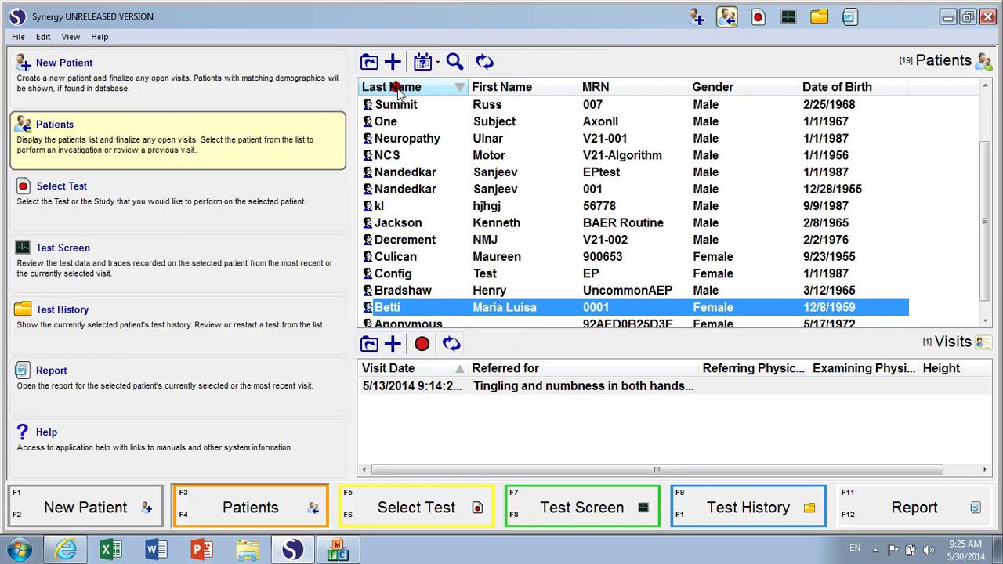
click(458, 89)
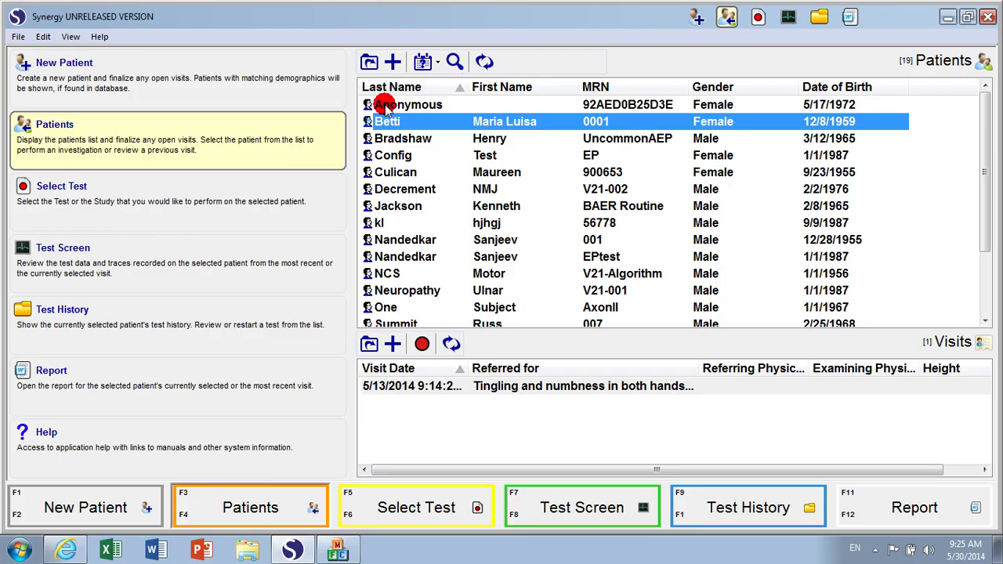
click(461, 89)
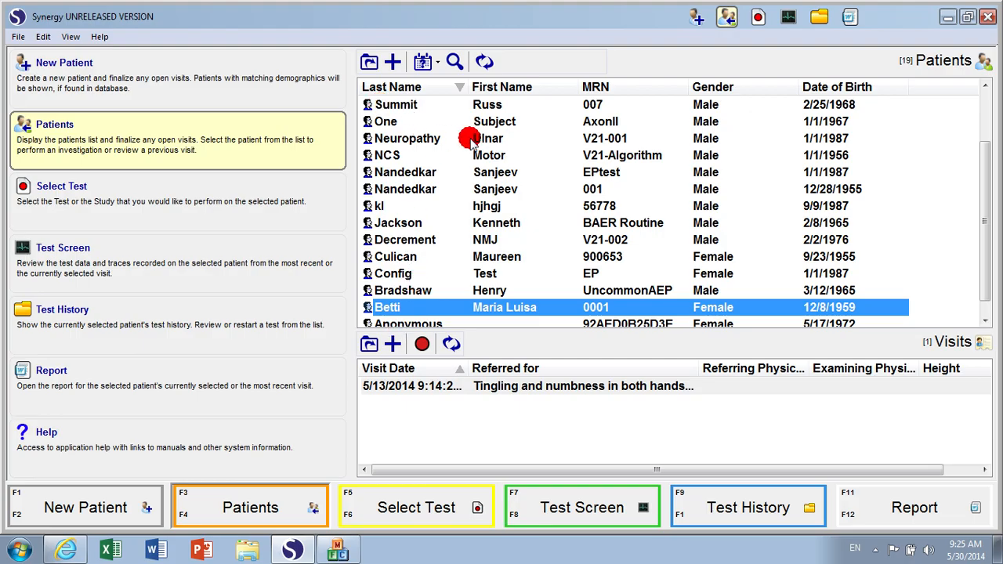
- Sort the patient list by MRN in ascending order
click(627, 88)
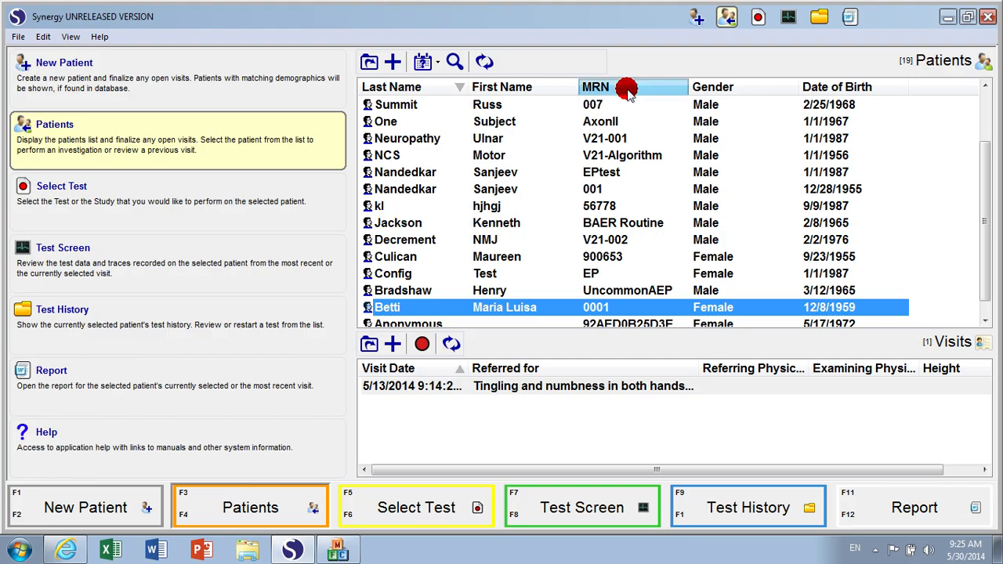
click(677, 87)
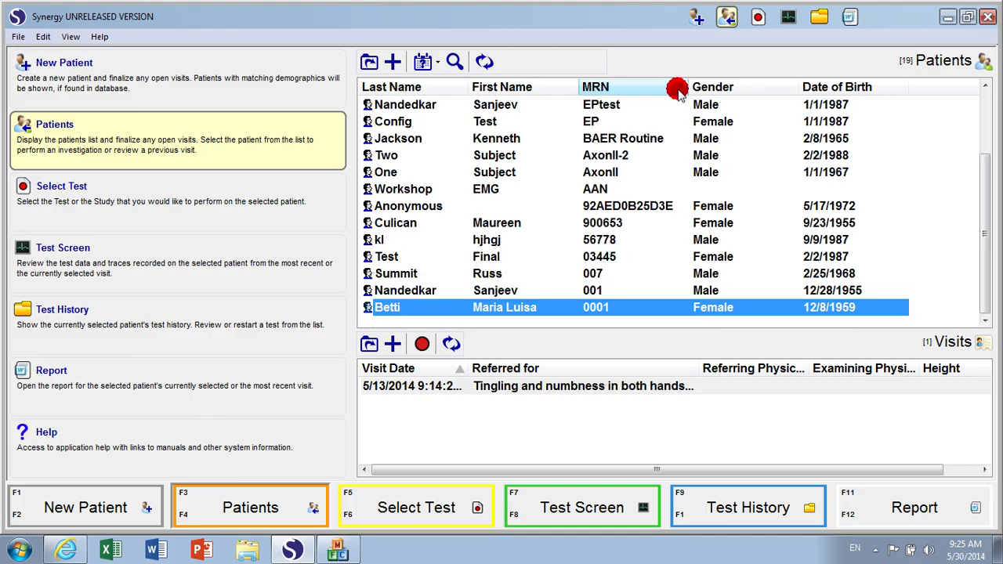
click(678, 91)
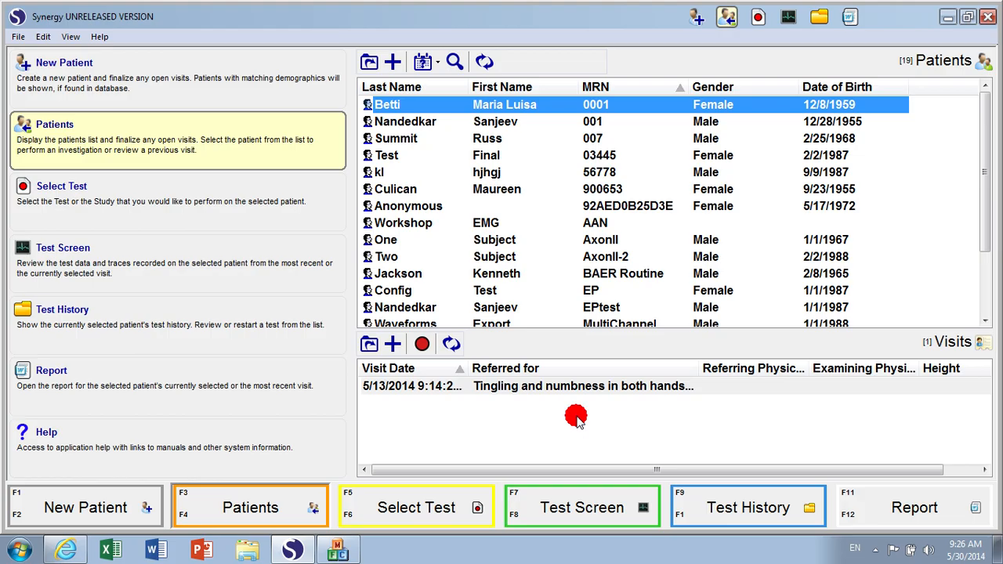
- Hide the visit list from a patient entry's options, and show it again from another patient's entry
click(530, 221)
right_click(531, 221)
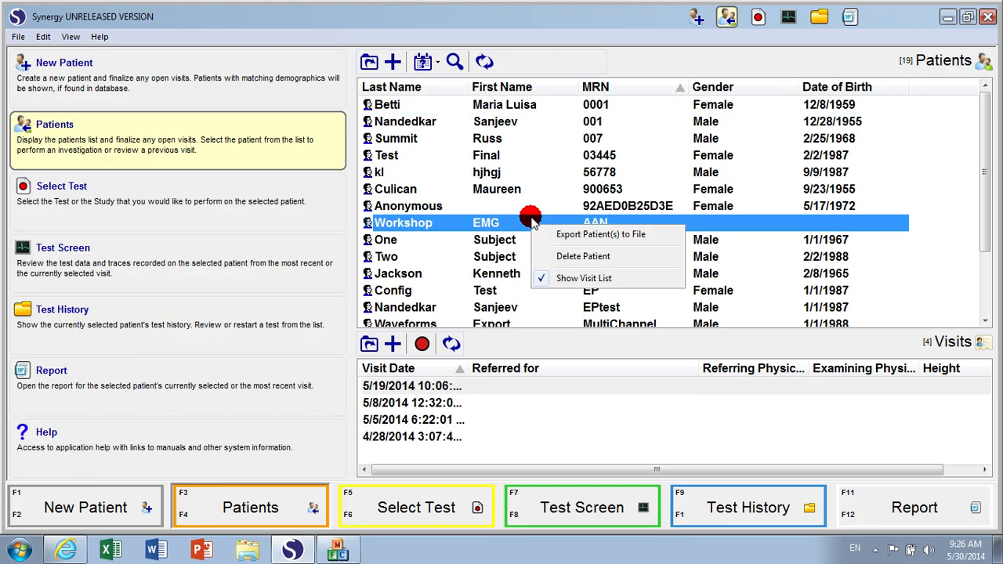
click(572, 281)
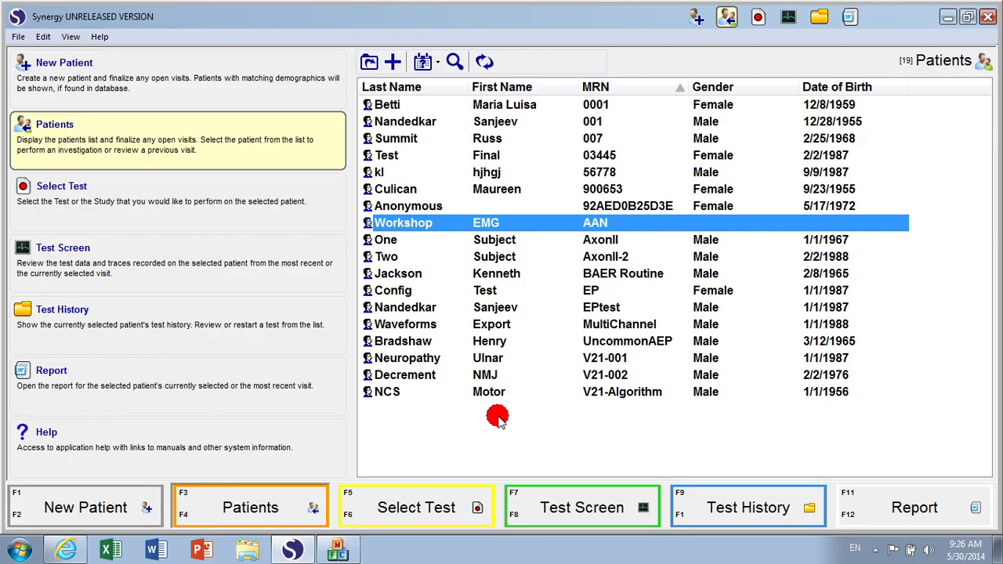
right_click(900, 312)
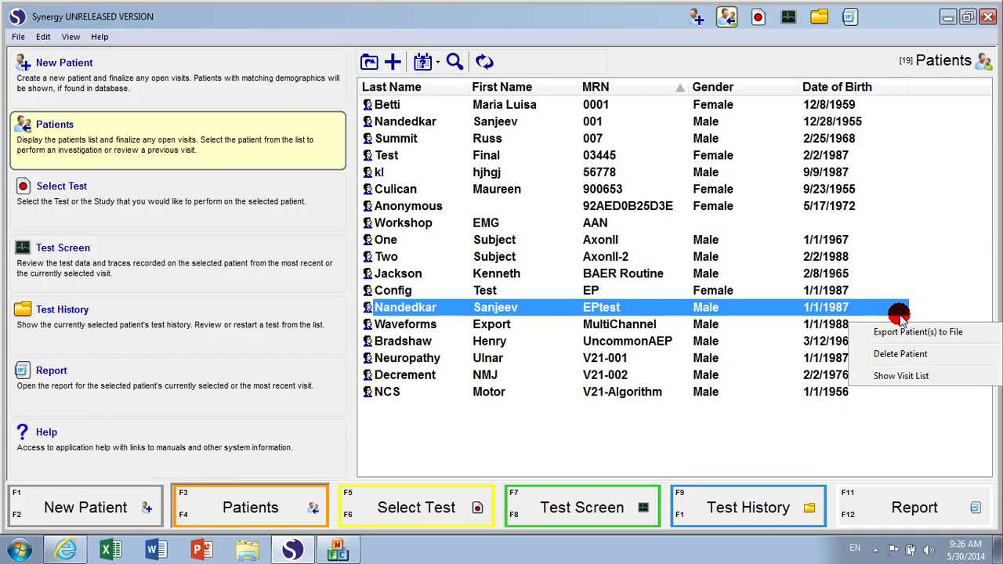
click(901, 376)
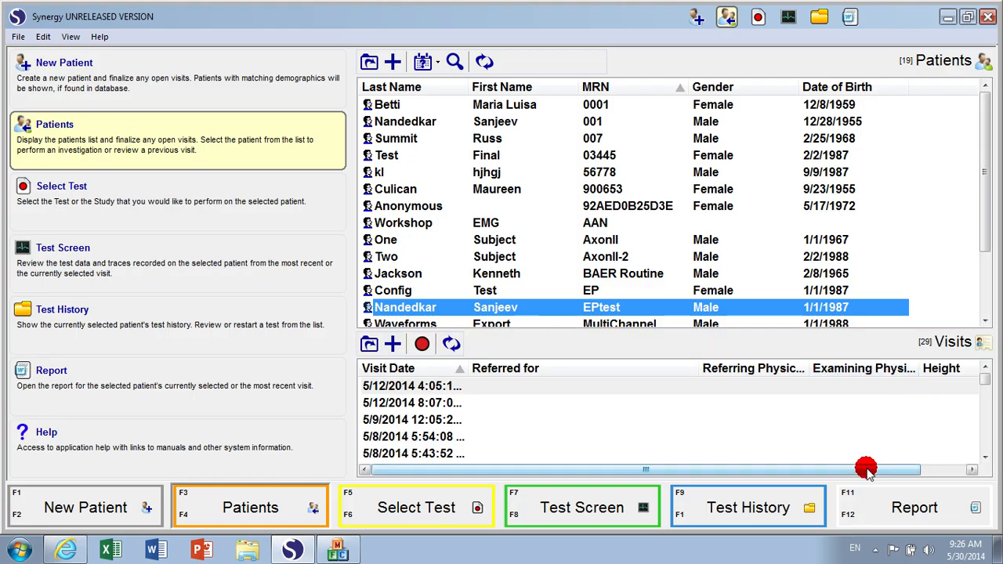